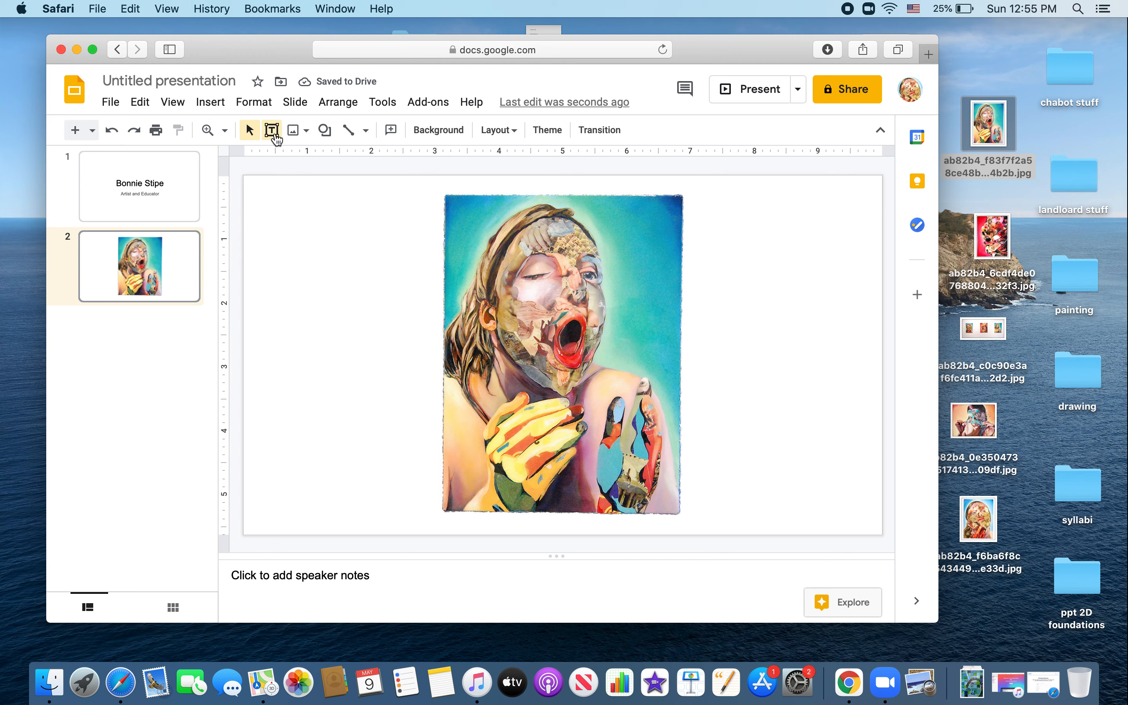
Step: Add a text box at the lower right of the painting on slide 2 reading "Wash", "Mixed Media on Canvas" and "2018" on separate lines
left_click_drag(701, 418, 858, 509)
type("Was")
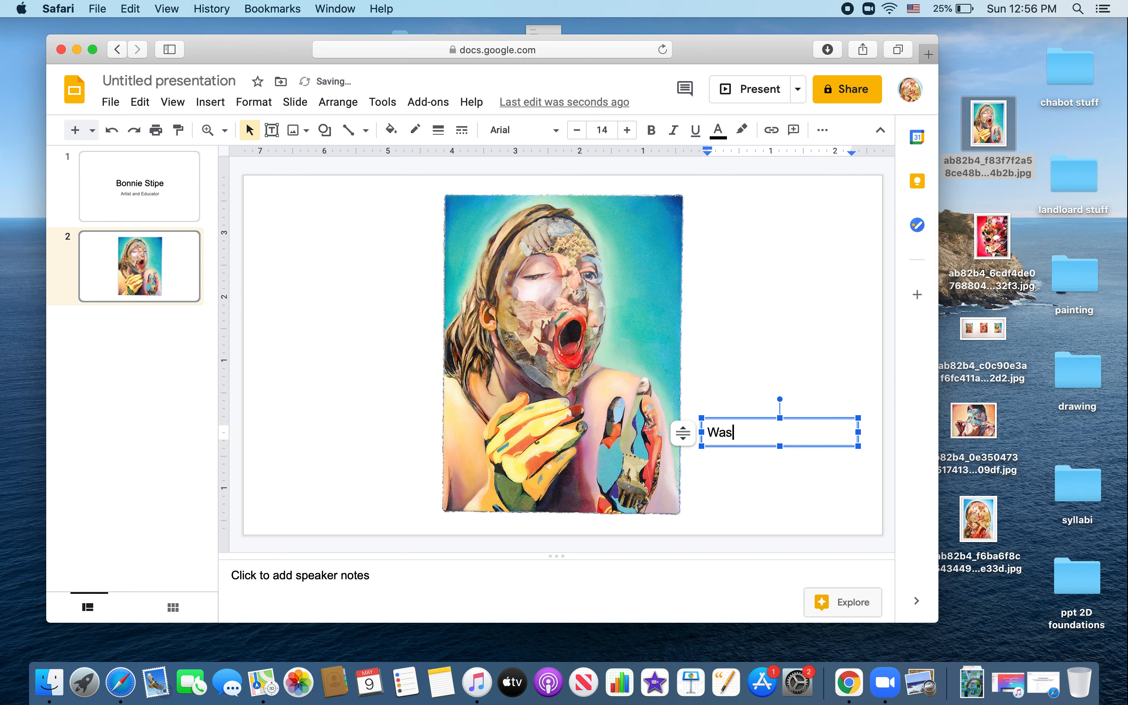
type("h")
key("Return")
type("Mi")
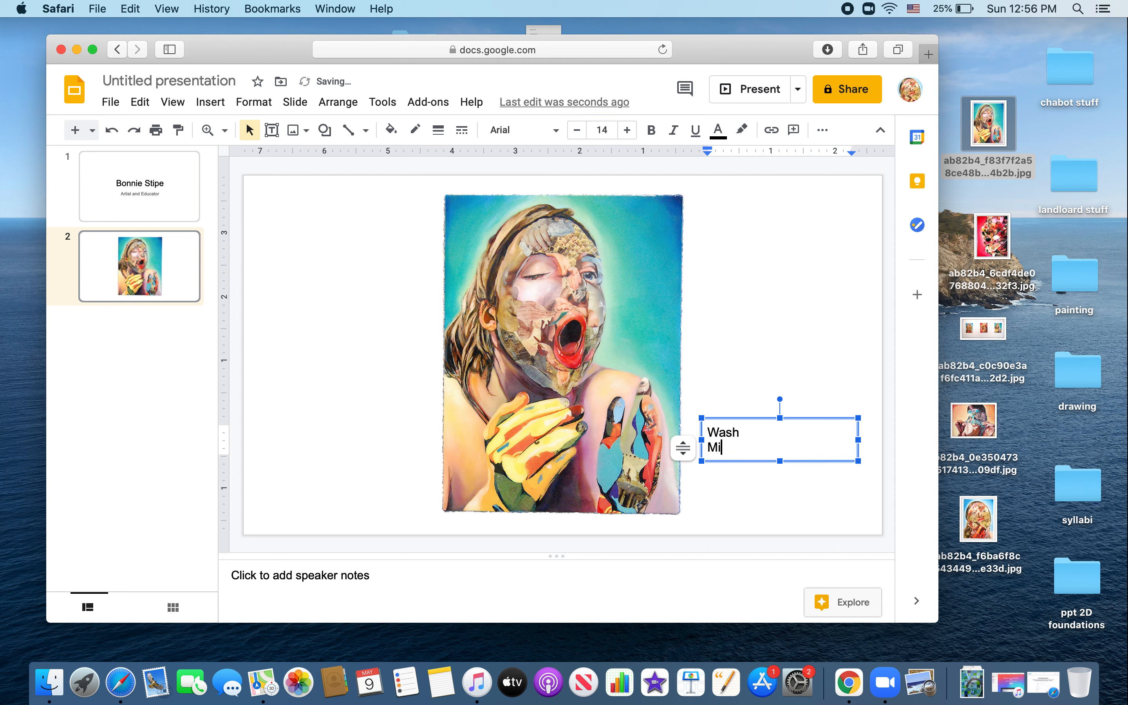
type("xed and")
key("BackSpace")
type("Media")
key("Return")
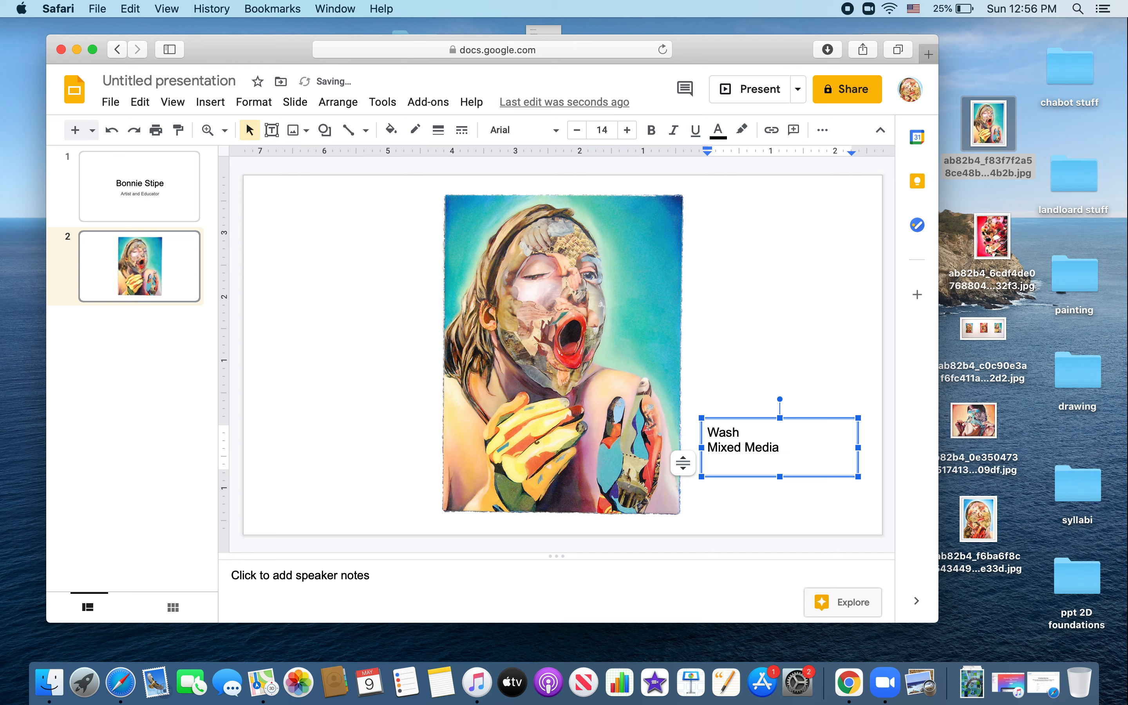
type("2018")
left_click(803, 448)
type("on Canvas")
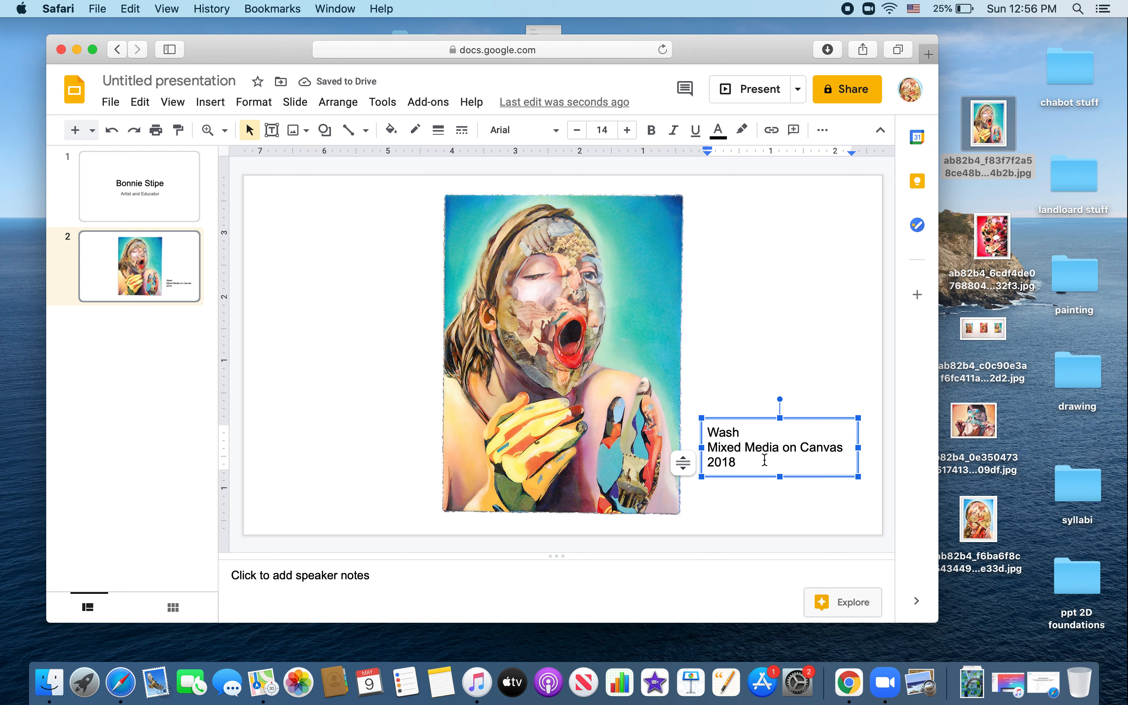
Step: Move the "Wash" caption down so it lines up with the lower edge of the painting, and deselect it
left_click_drag(755, 419, 749, 458)
double_click(753, 468)
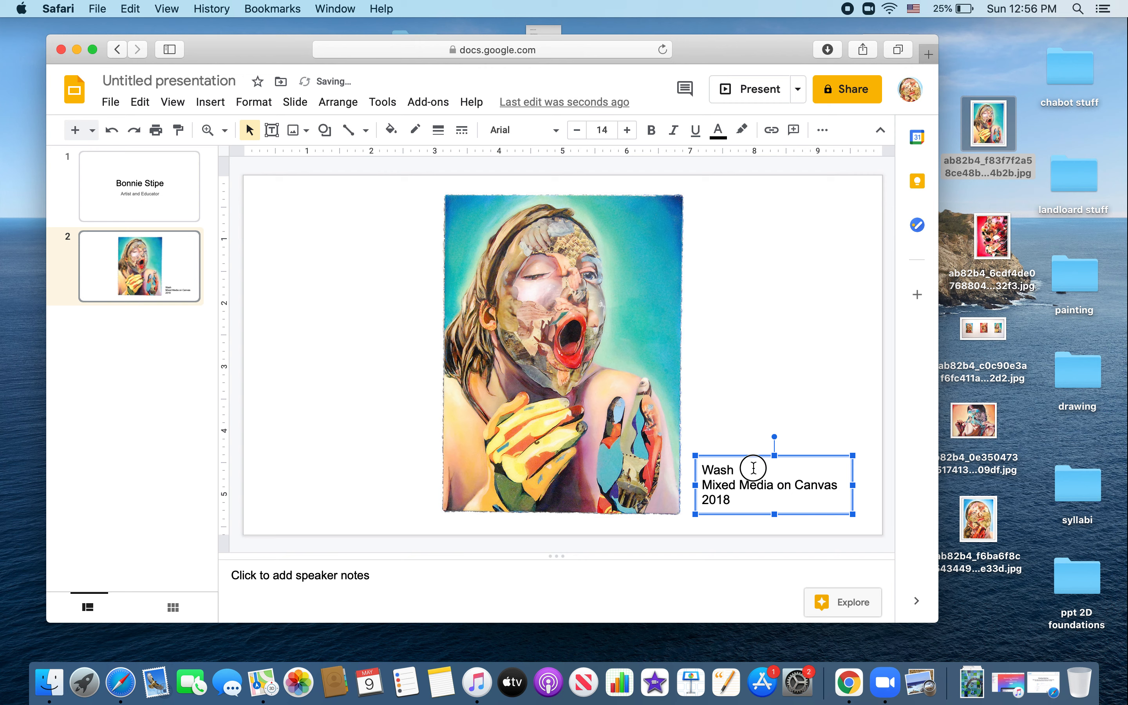
left_click(741, 421)
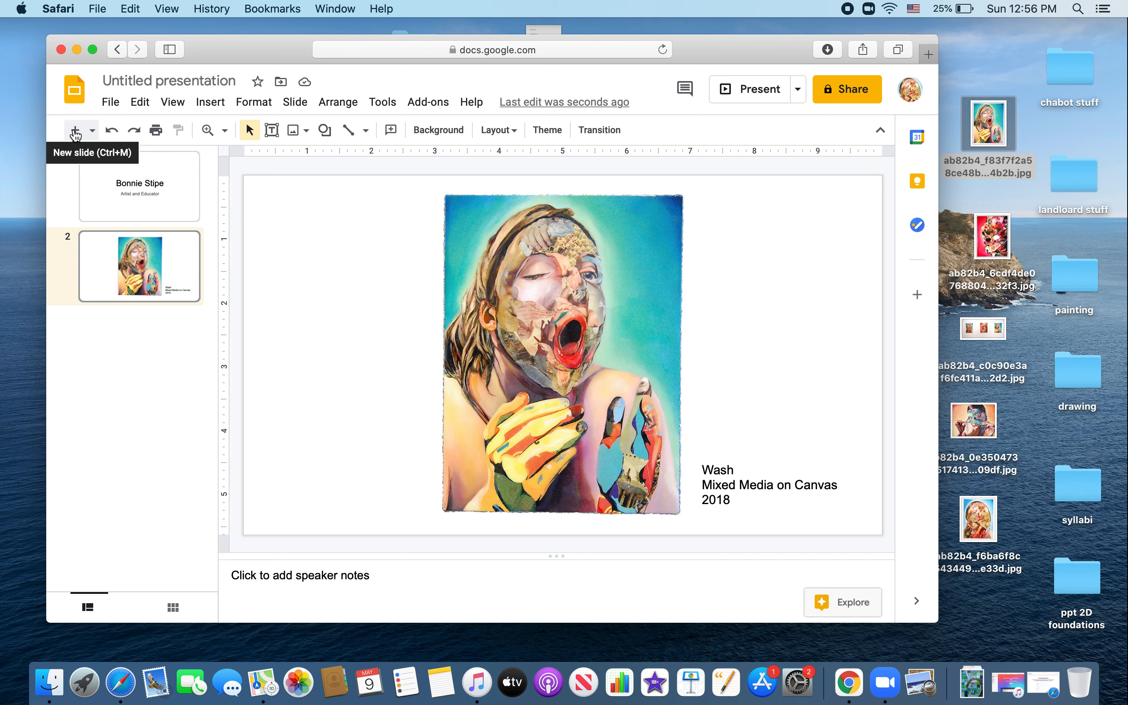
Step: Add a Blank slide and place the red painting image from the desktop on it, centred horizontally
left_click(93, 131)
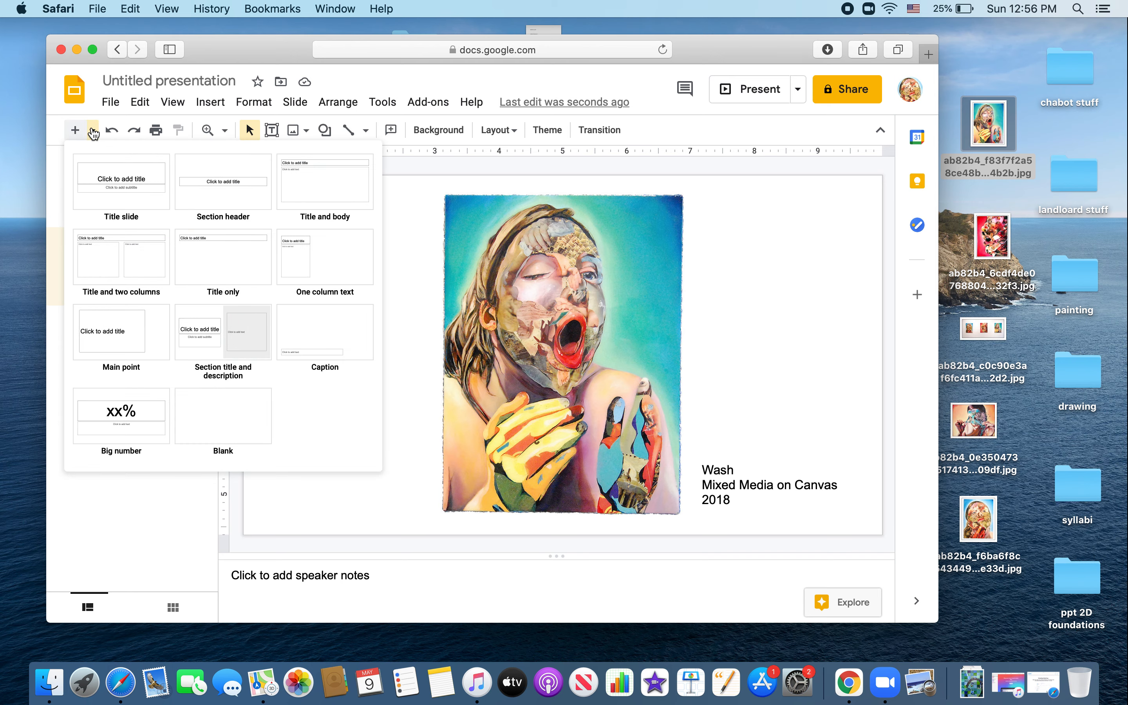
left_click(224, 416)
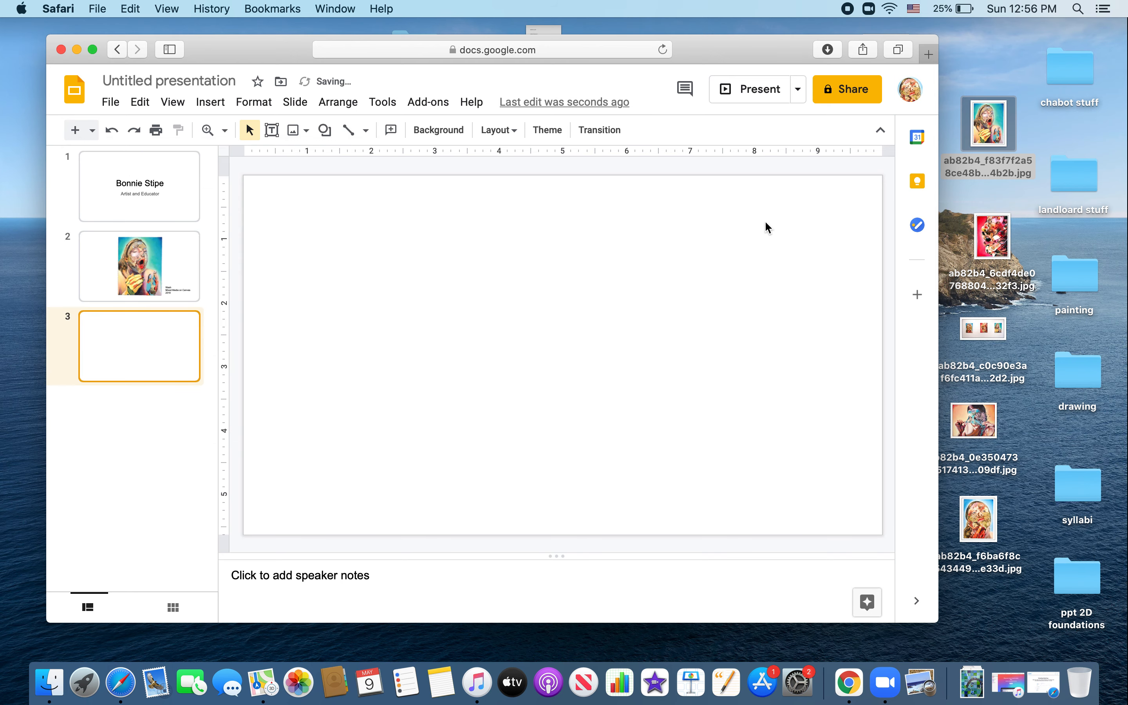
left_click_drag(995, 233, 551, 328)
left_click_drag(395, 353, 574, 355)
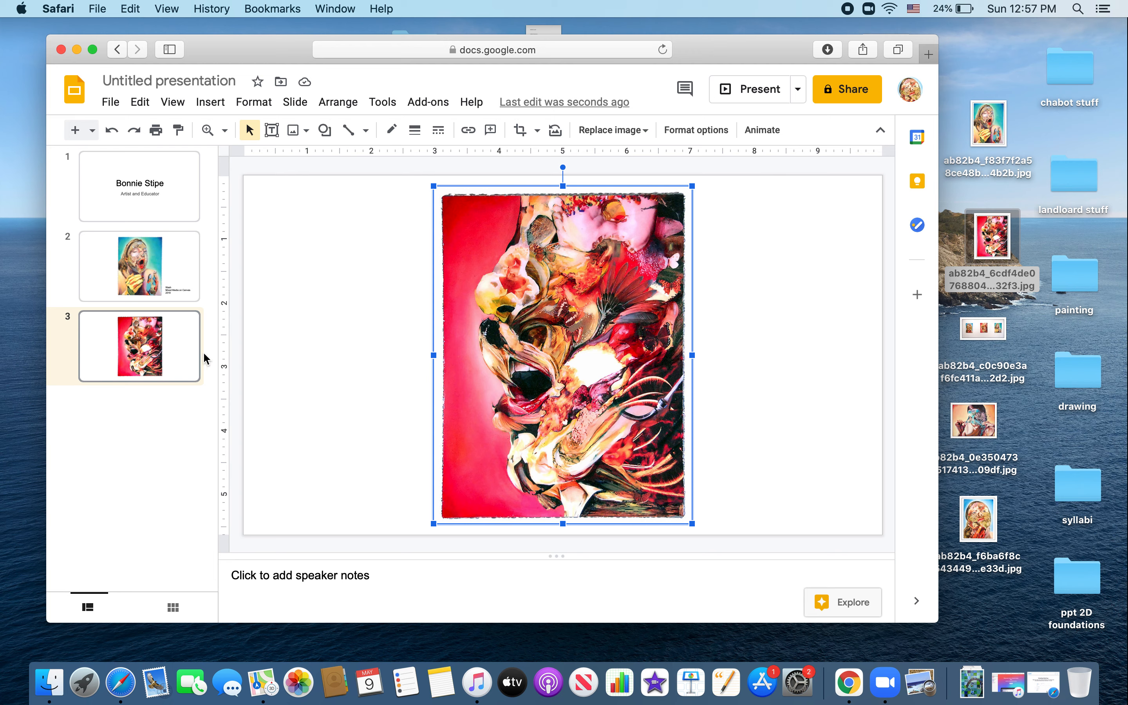
Step: Examine the orange masked-woman image and the red painting image from the desktop in Preview, and close both windows
double_click(981, 421)
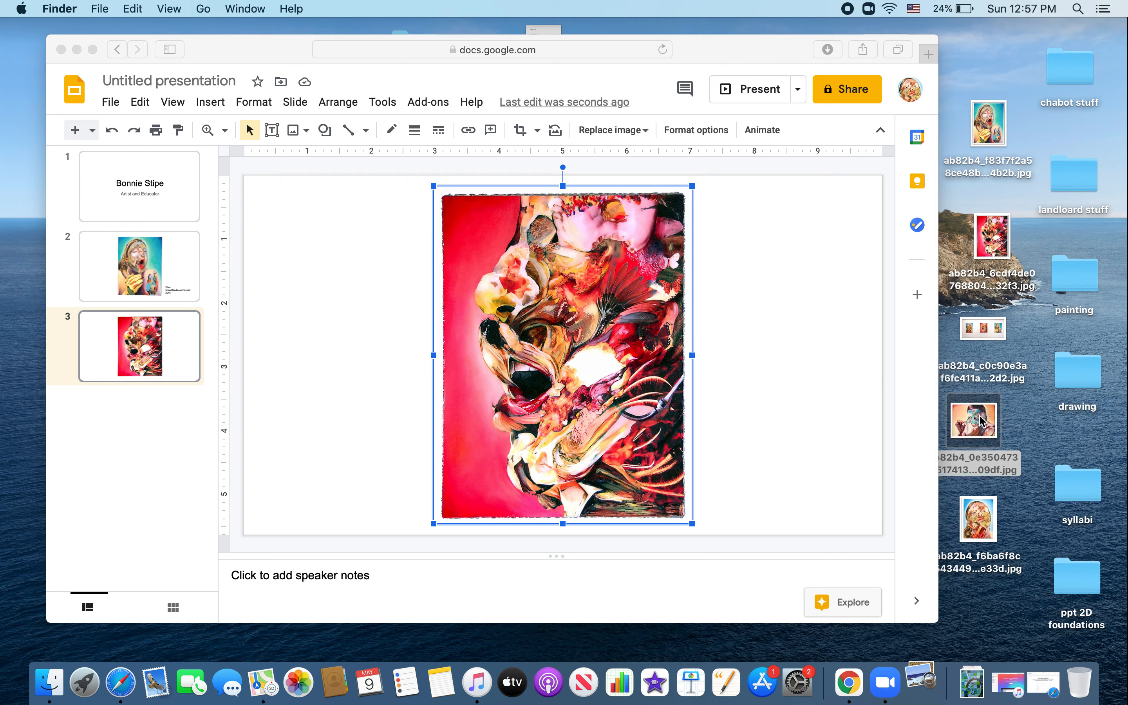
double_click(981, 421)
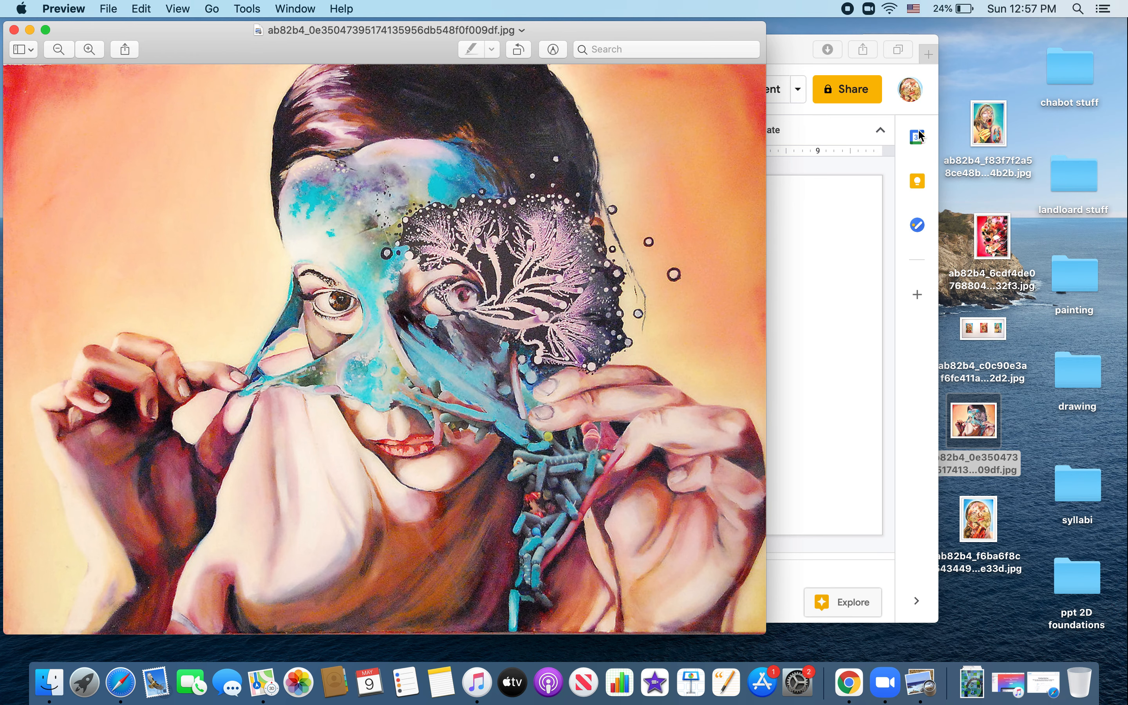
double_click(991, 233)
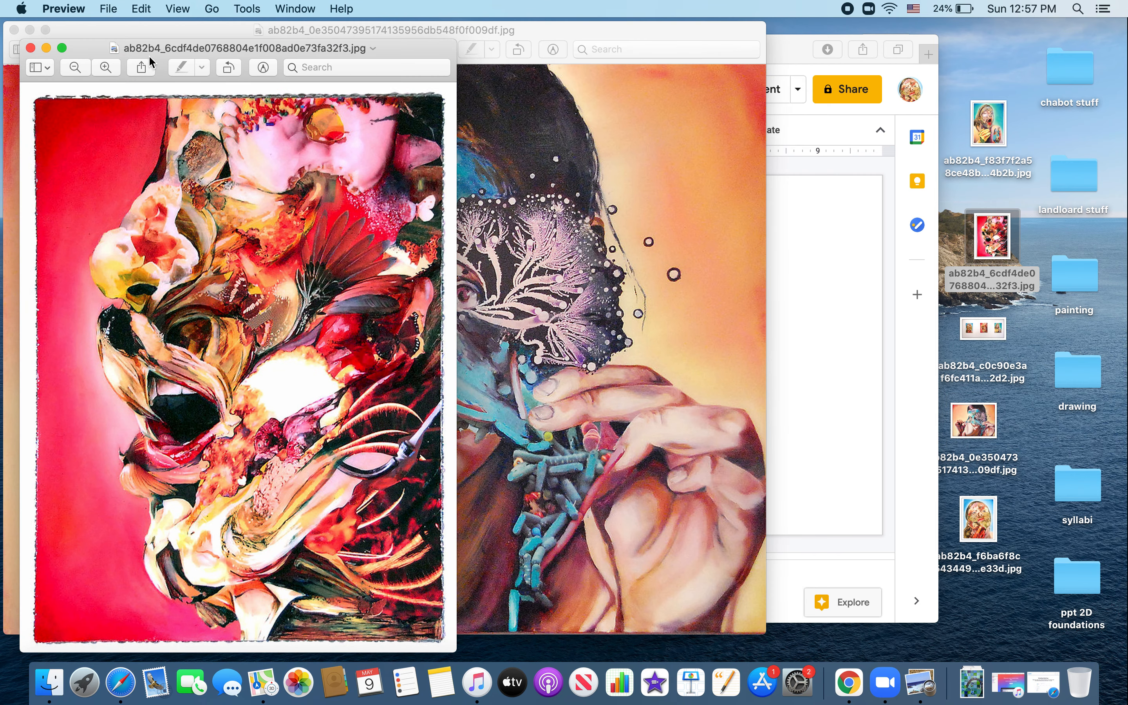
left_click(30, 48)
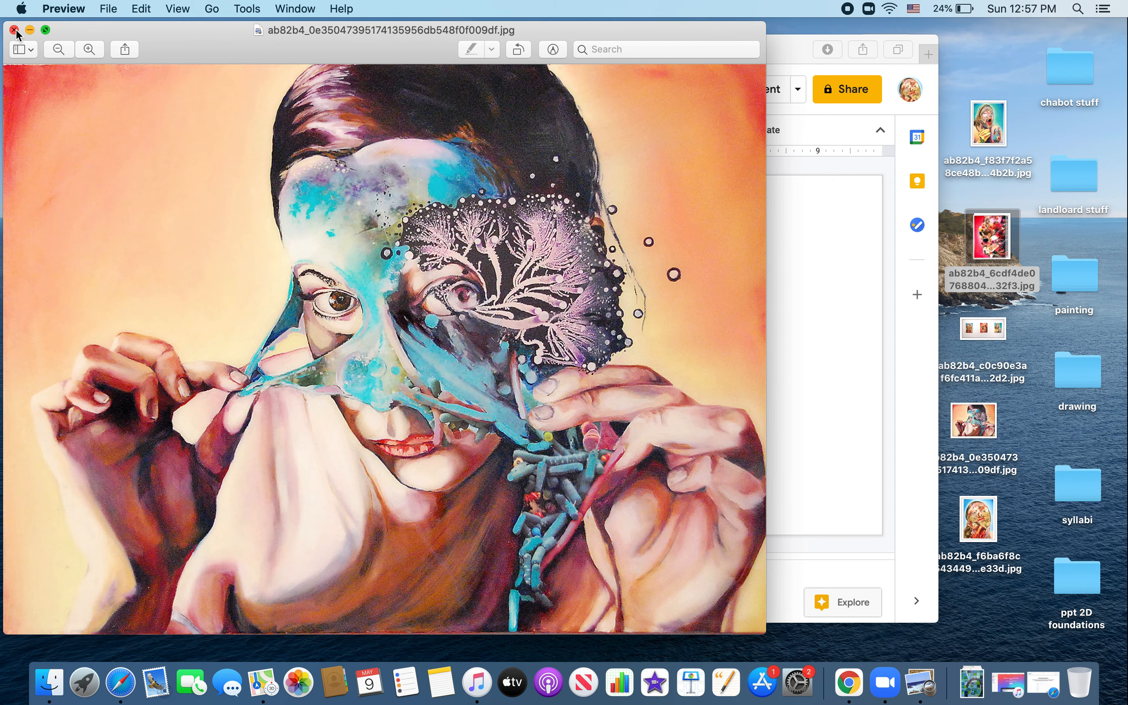
left_click(14, 30)
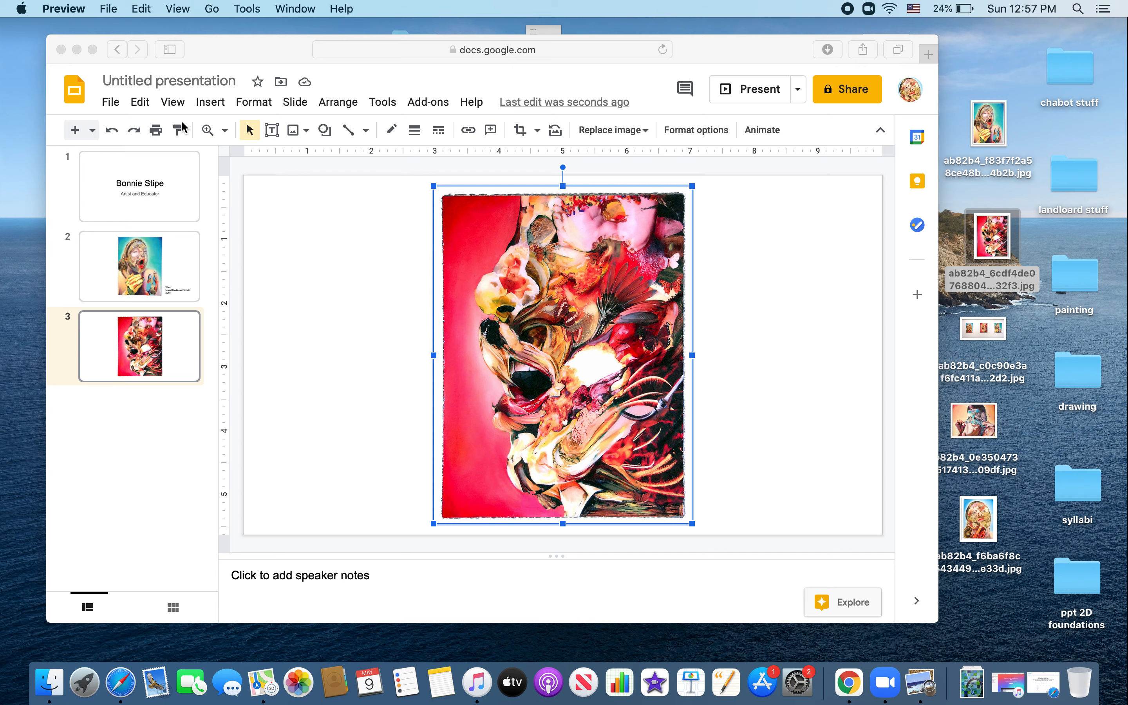
Step: Add a text box at the lower right of the red painting on slide 3 with the title "Rinse" on its first line
left_click(274, 134)
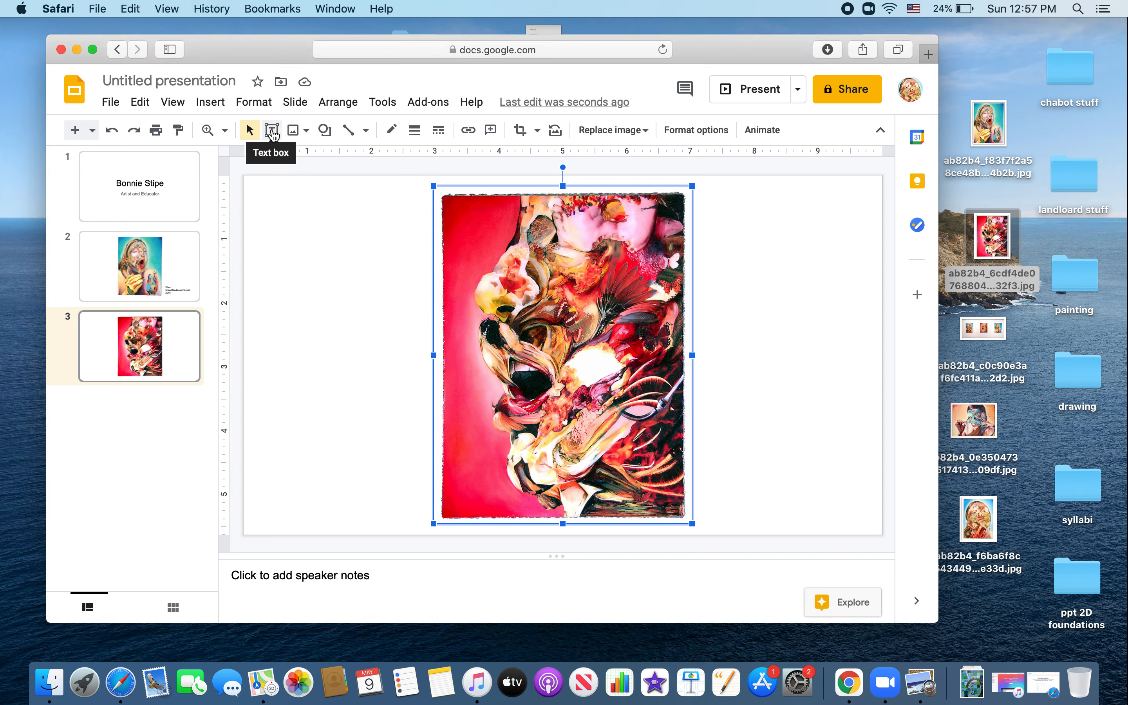
left_click(272, 131)
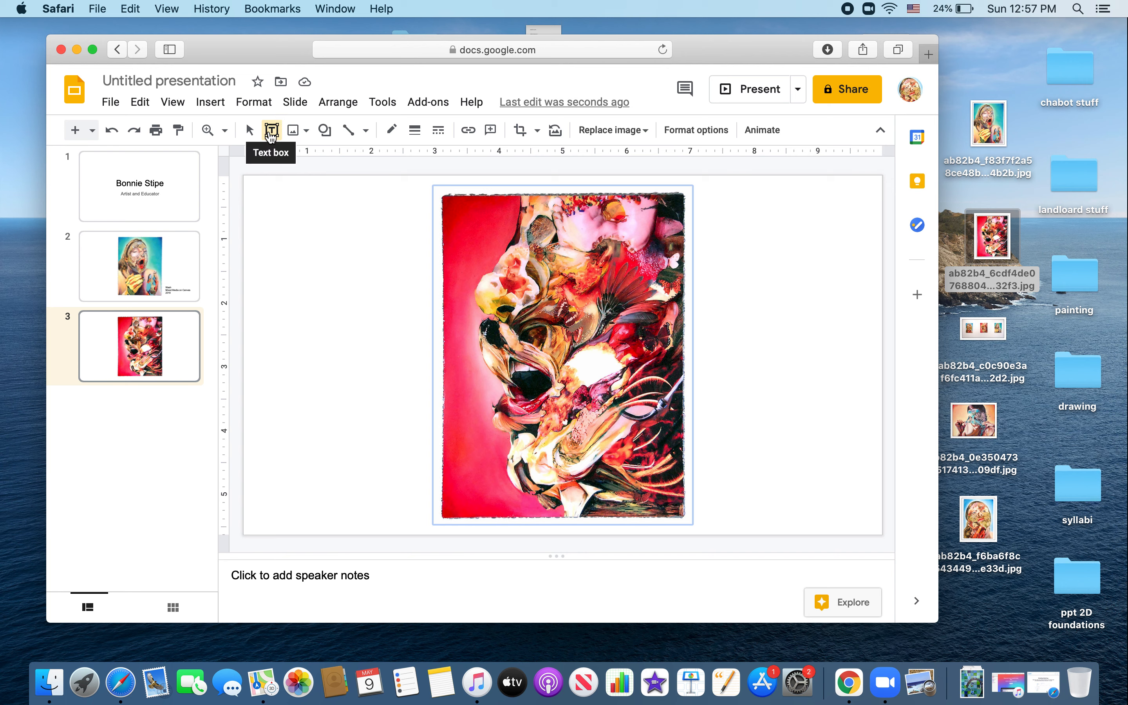
left_click_drag(716, 430, 867, 516)
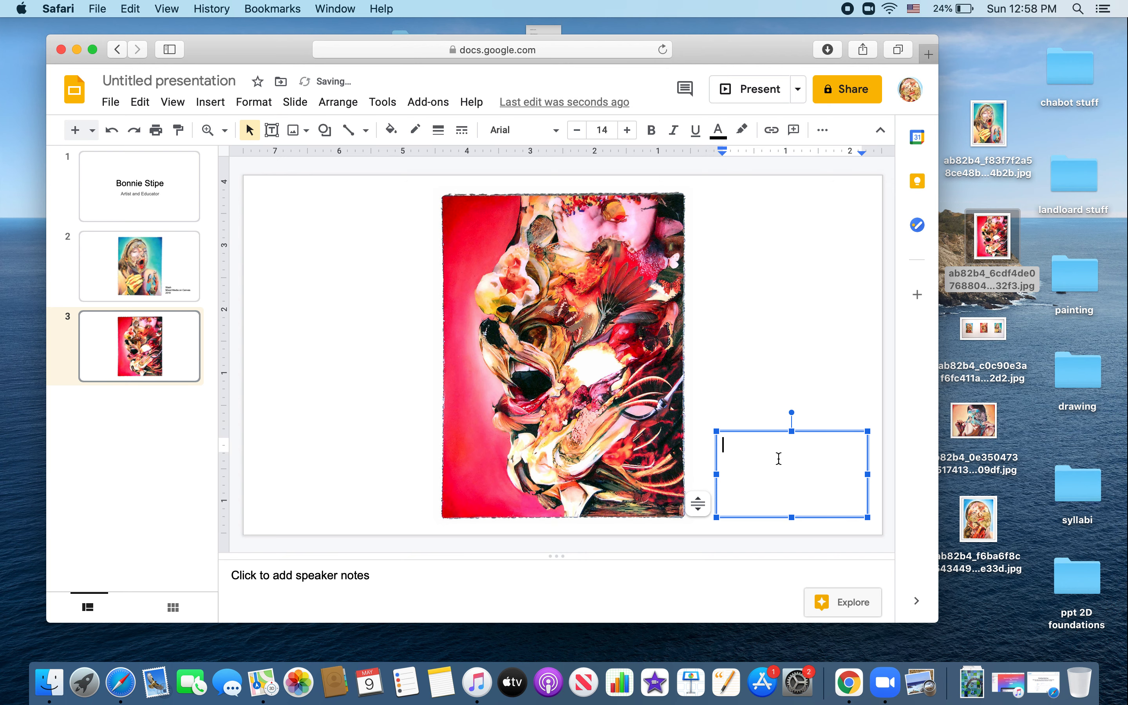
type("RIn")
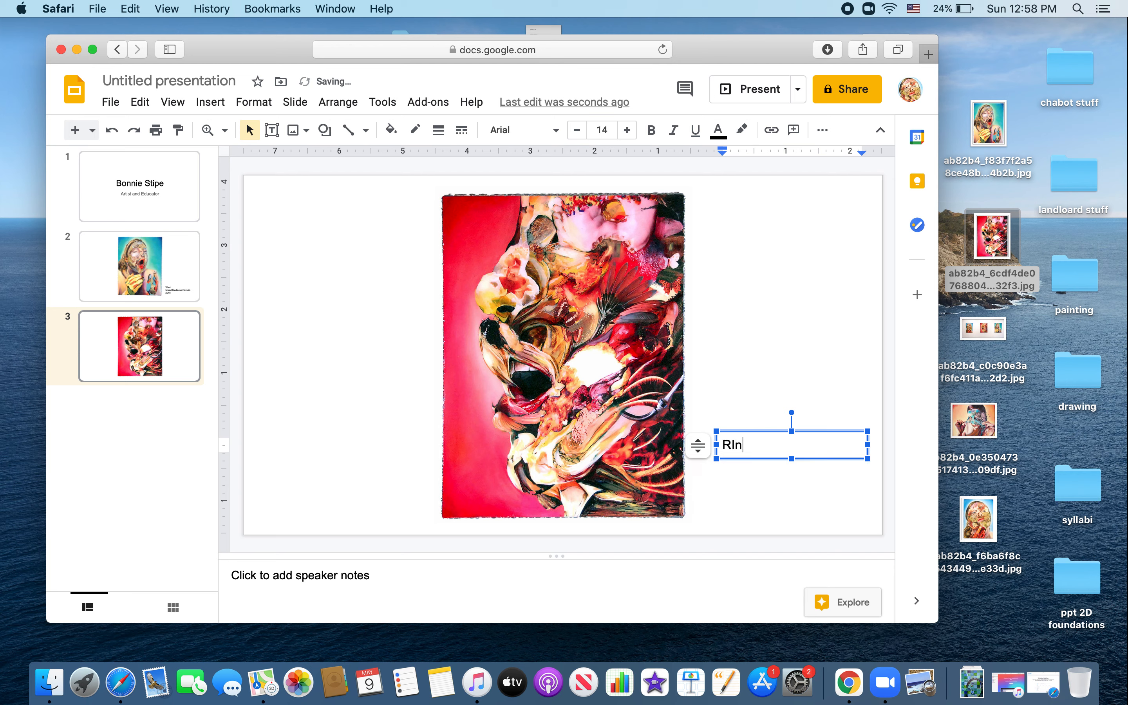
key("BackSpace")
key("BackSpace")
key("BackSpace")
key("BackSpace")
key("BackSpace")
key("BackSpace")
key("Return")
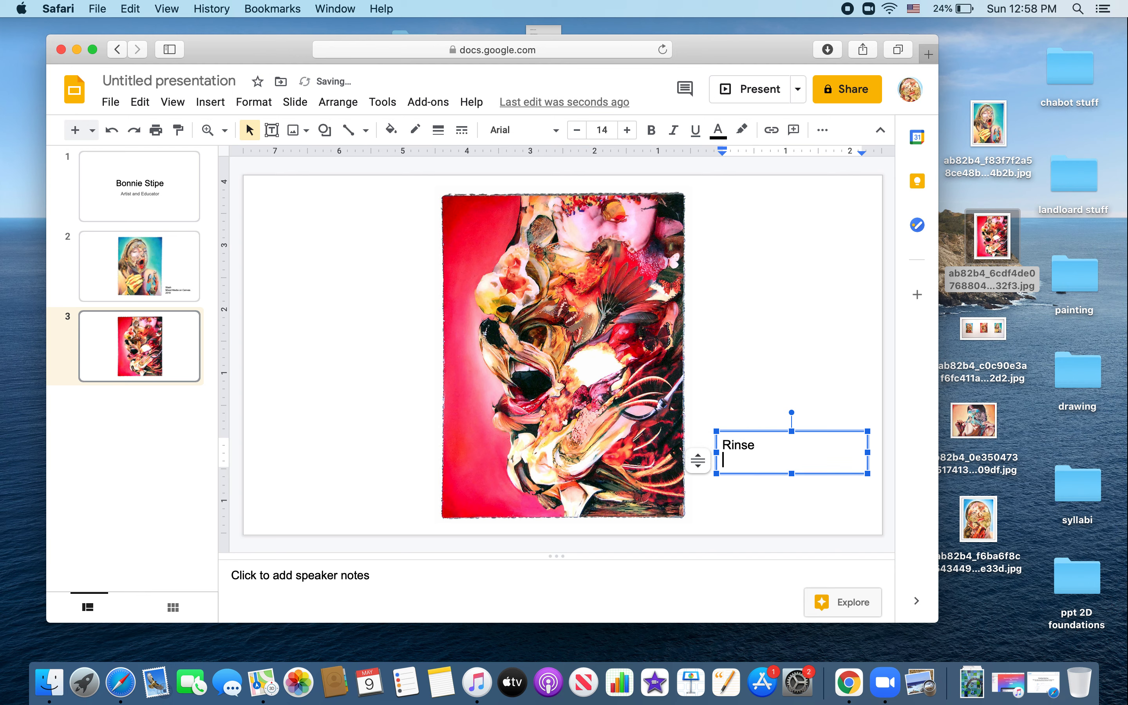
Step: Complete the "Rinse" caption with the lines "Mixed on Canvas" and "2018"
type("Mixed on Canvas")
key("Return")
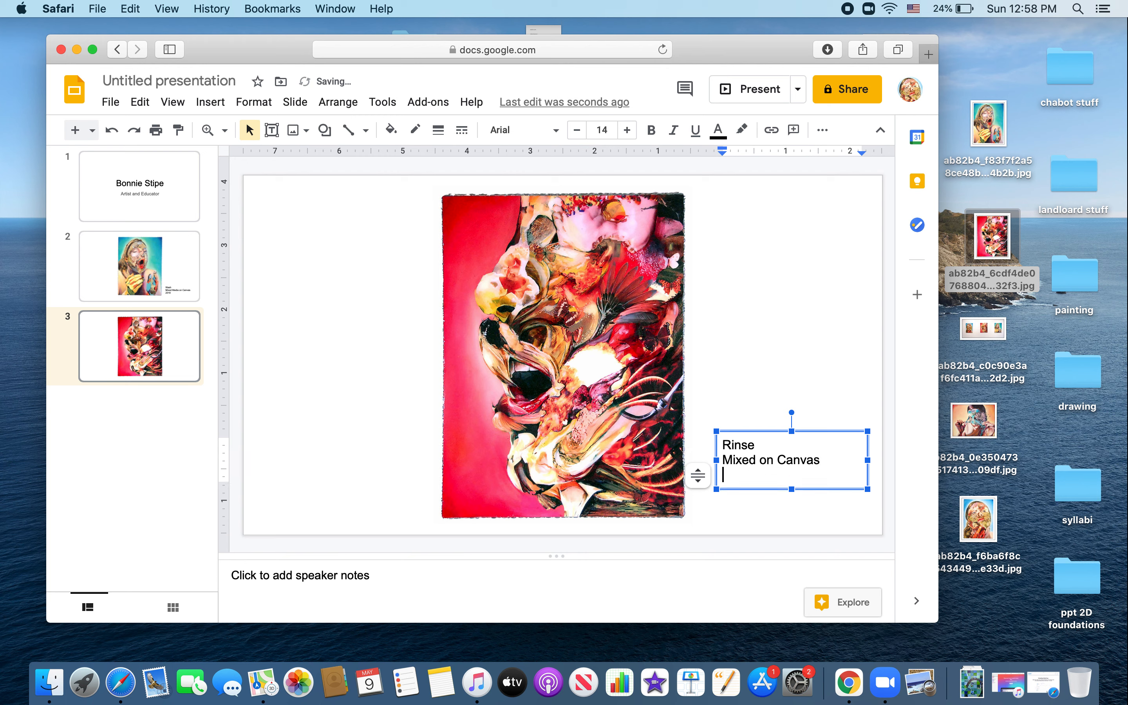
type("2018")
left_click(763, 355)
mouse_move(740, 455)
left_mouse_down()
mouse_move(741, 473)
mouse_move(731, 448)
mouse_move(734, 479)
mouse_move(732, 445)
mouse_move(732, 473)
left_mouse_up()
left_click(727, 365)
left_click(732, 394)
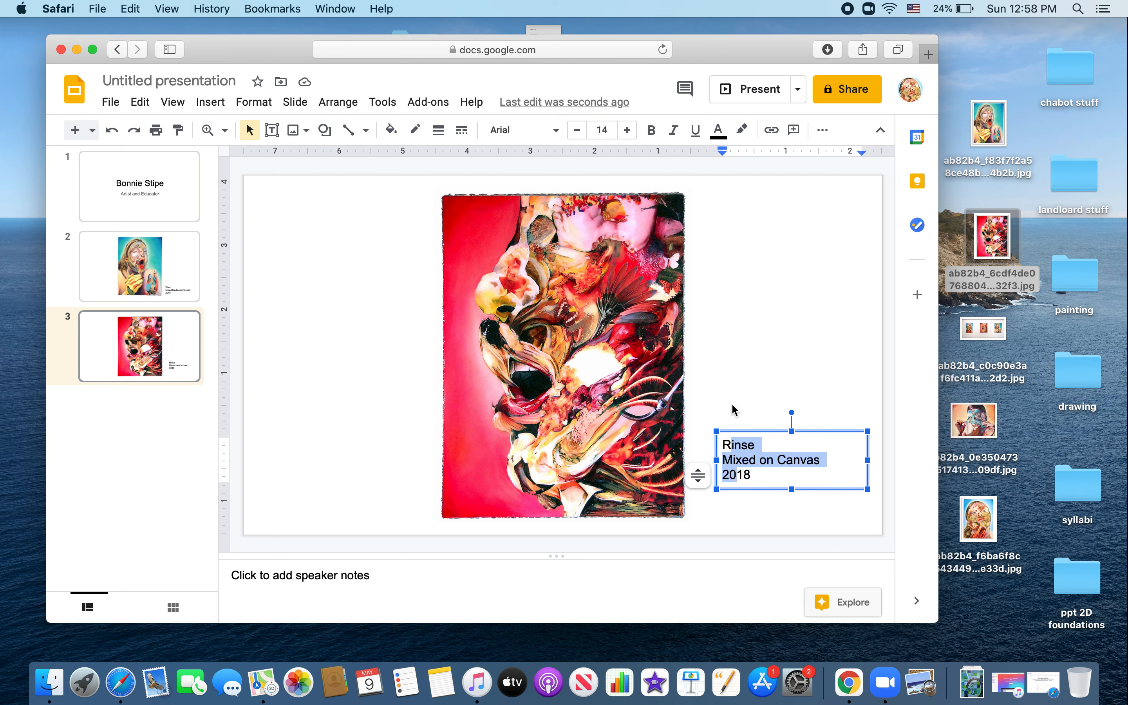
left_click(761, 370)
left_click_drag(809, 463, 805, 491)
left_click(836, 411)
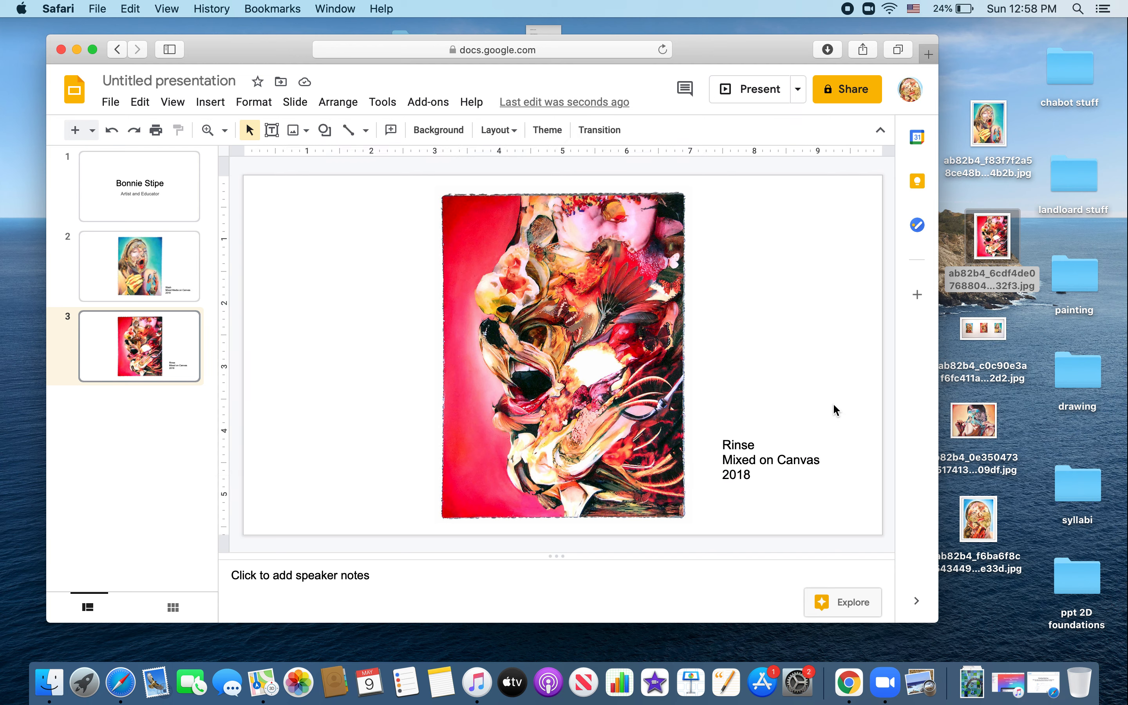
Step: Move the "Rinse" caption down so it lines up with the lower edge of the red painting, and deselect it
left_click(801, 456)
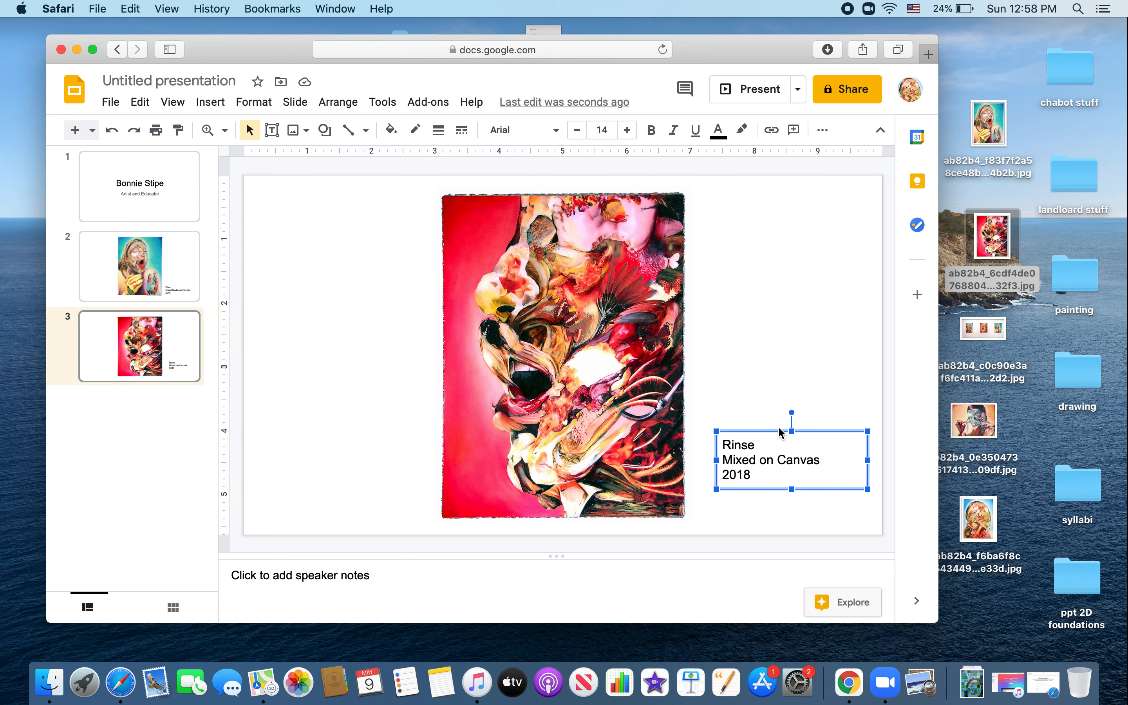
left_click_drag(778, 431, 773, 458)
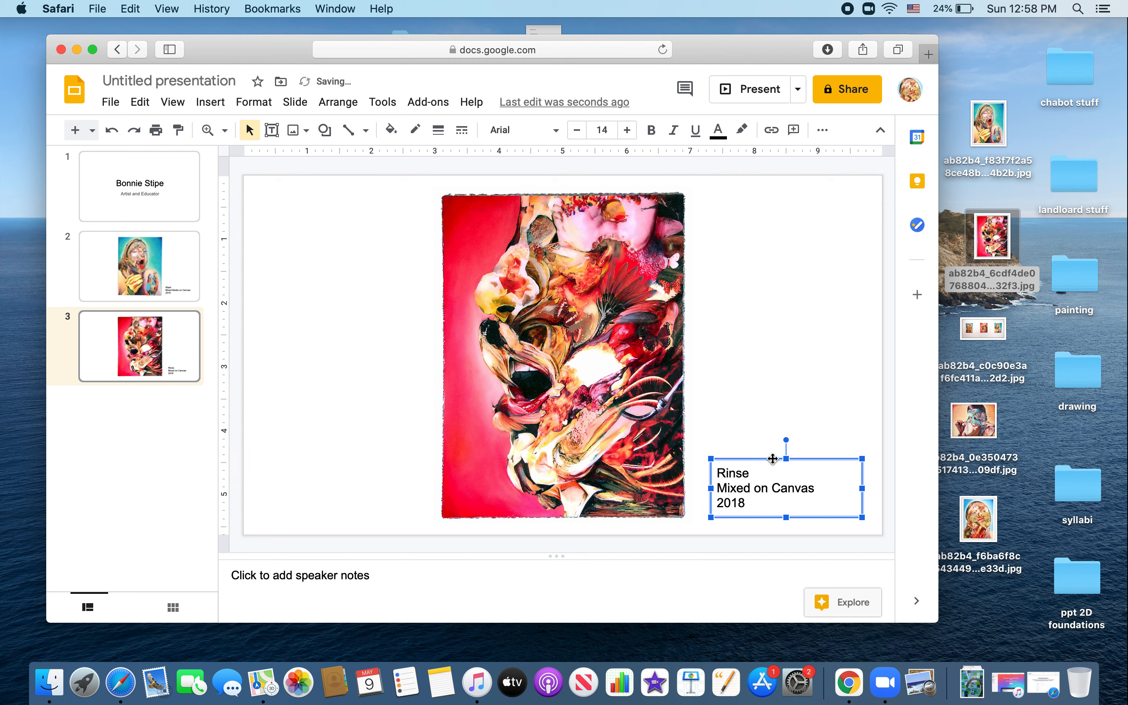
left_click(758, 394)
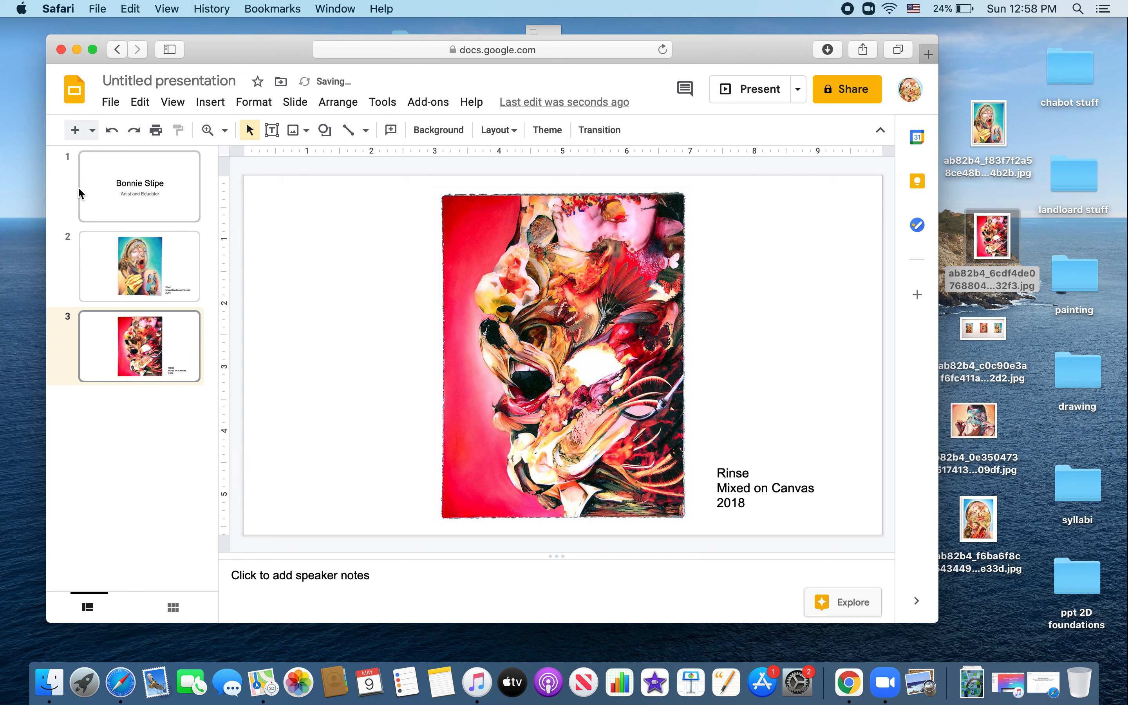
Step: Add another Blank slide and place the blue-background portrait image from the desktop on it, centred horizontally
left_click(93, 130)
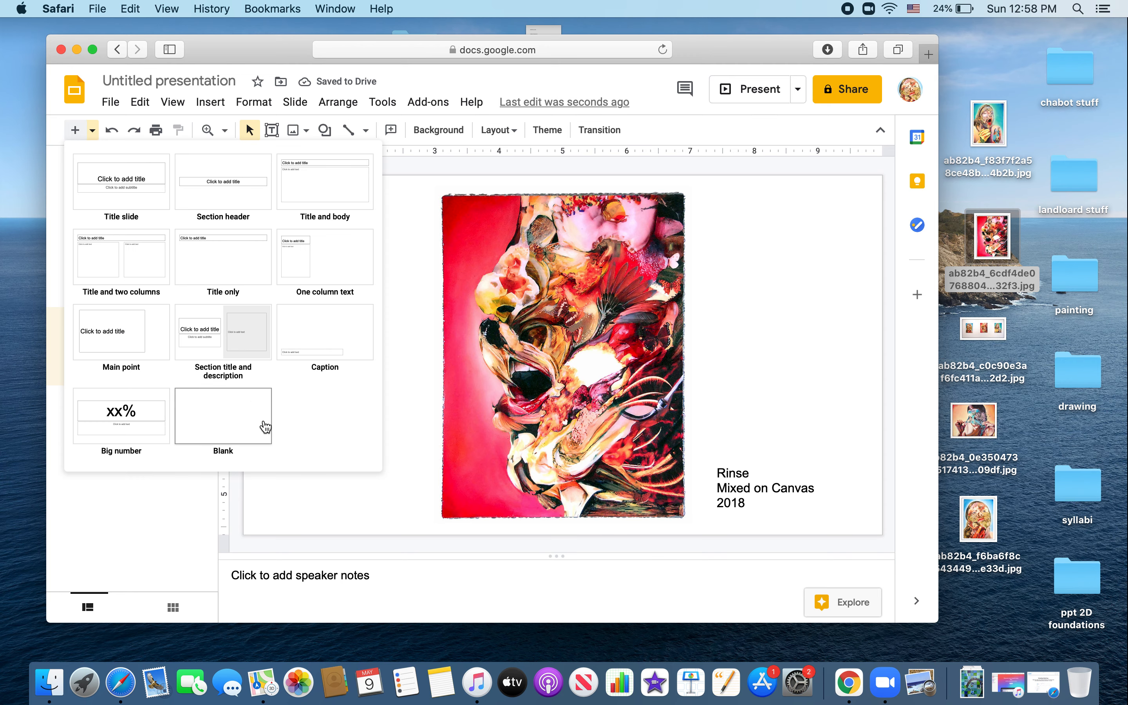
left_click(263, 426)
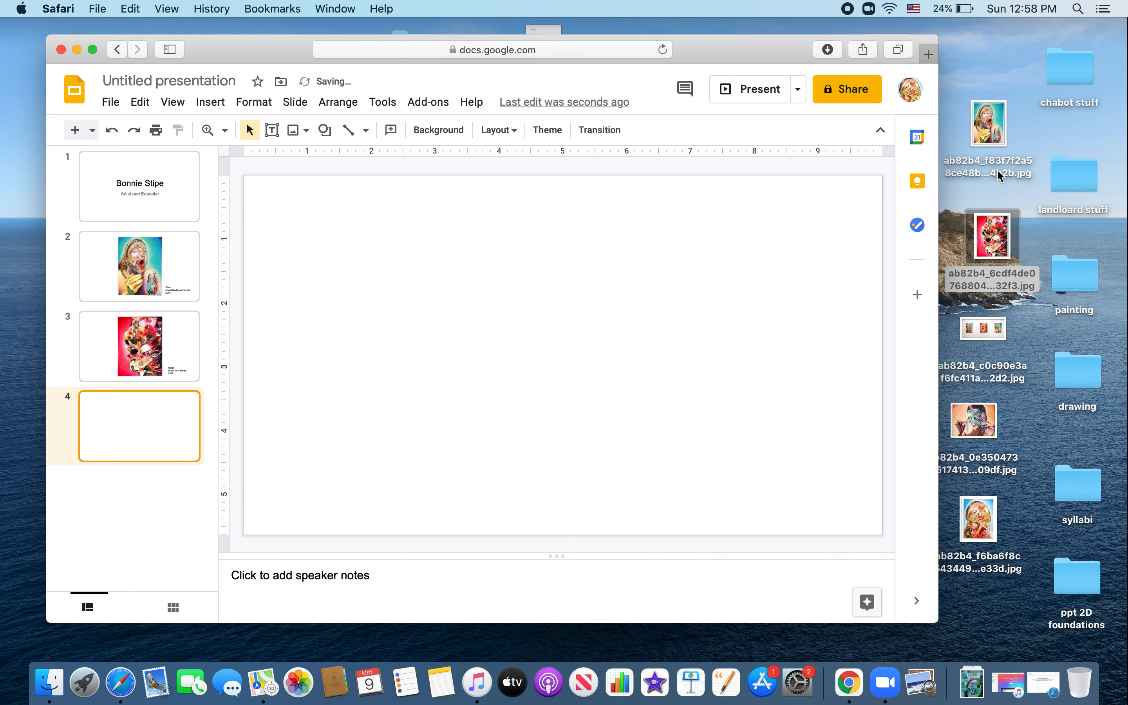
left_click_drag(978, 517, 554, 325)
left_click_drag(404, 326, 578, 329)
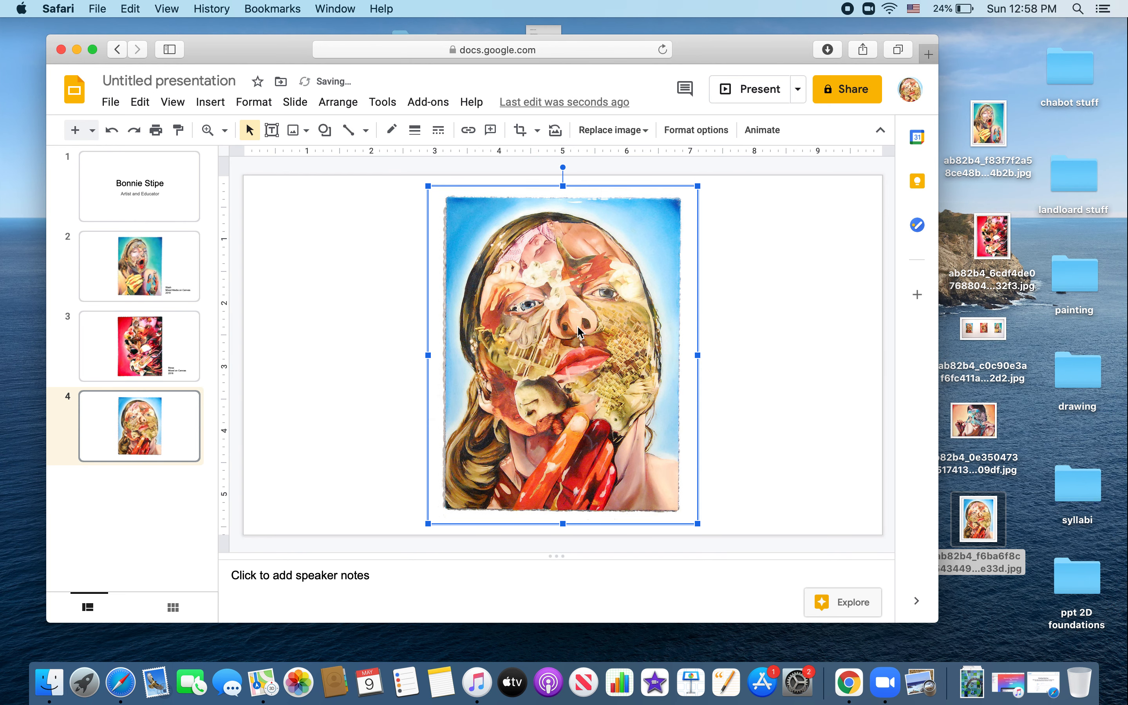
Step: Add a text box at the lower right of the portrait on slide 4 with the title "Repeat", and start a new line
left_click(271, 130)
left_click_drag(719, 432, 868, 520)
type("Repe")
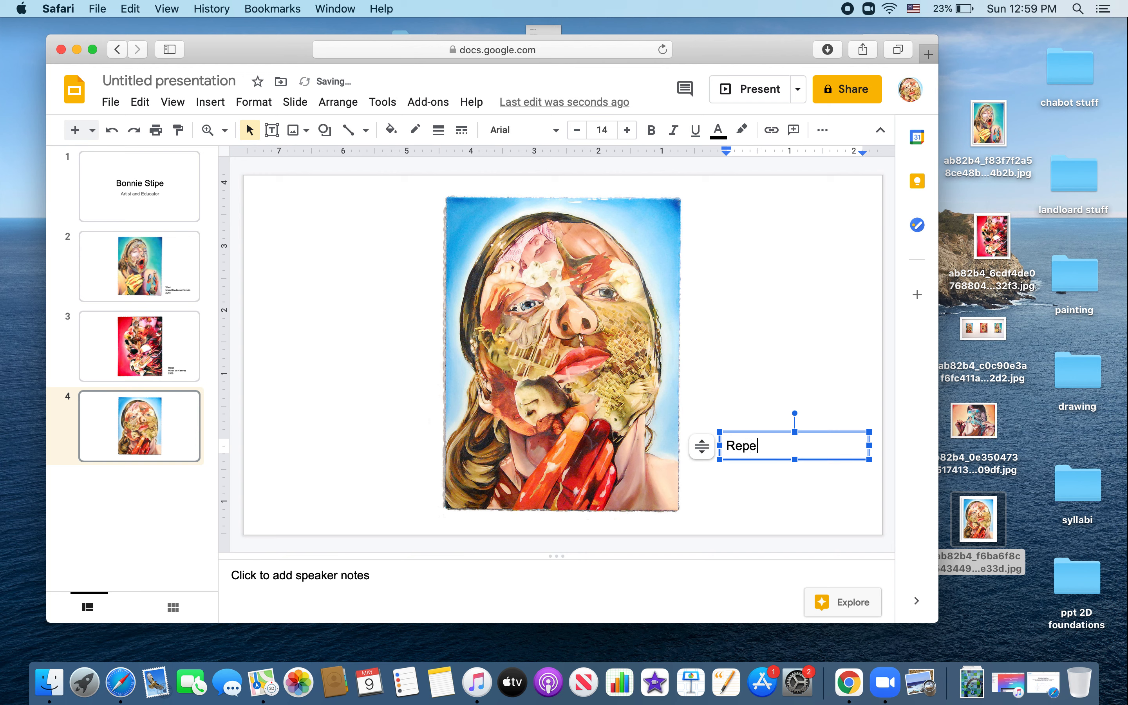
left_click(771, 446)
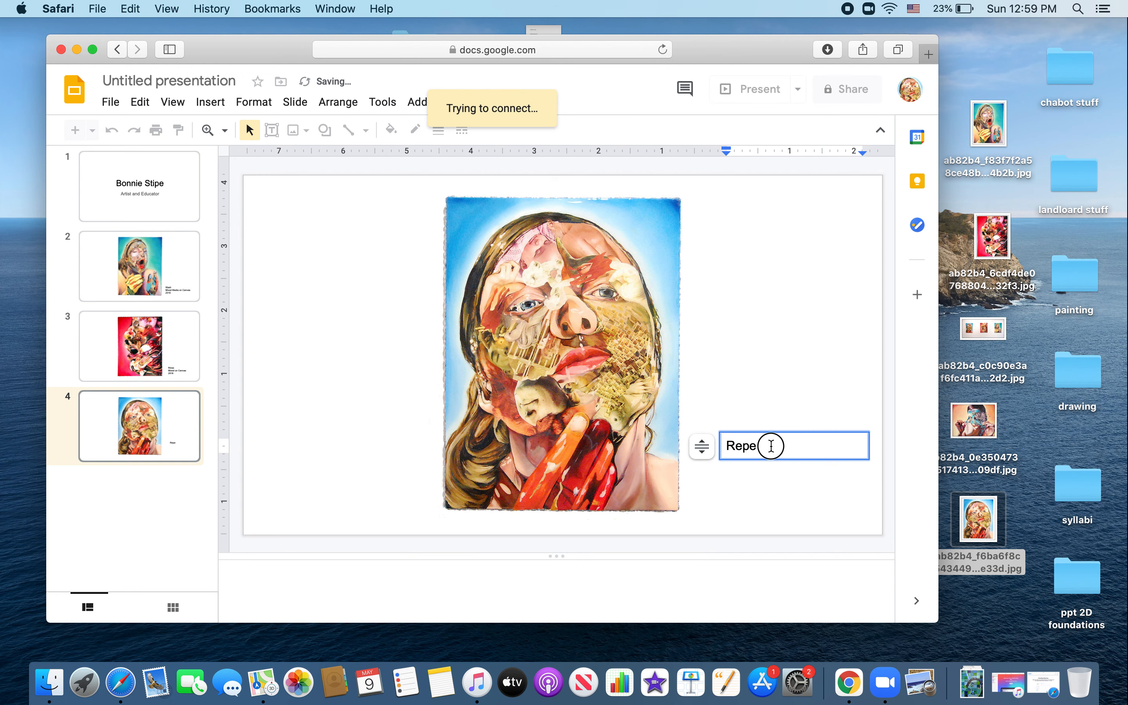
double_click(766, 446)
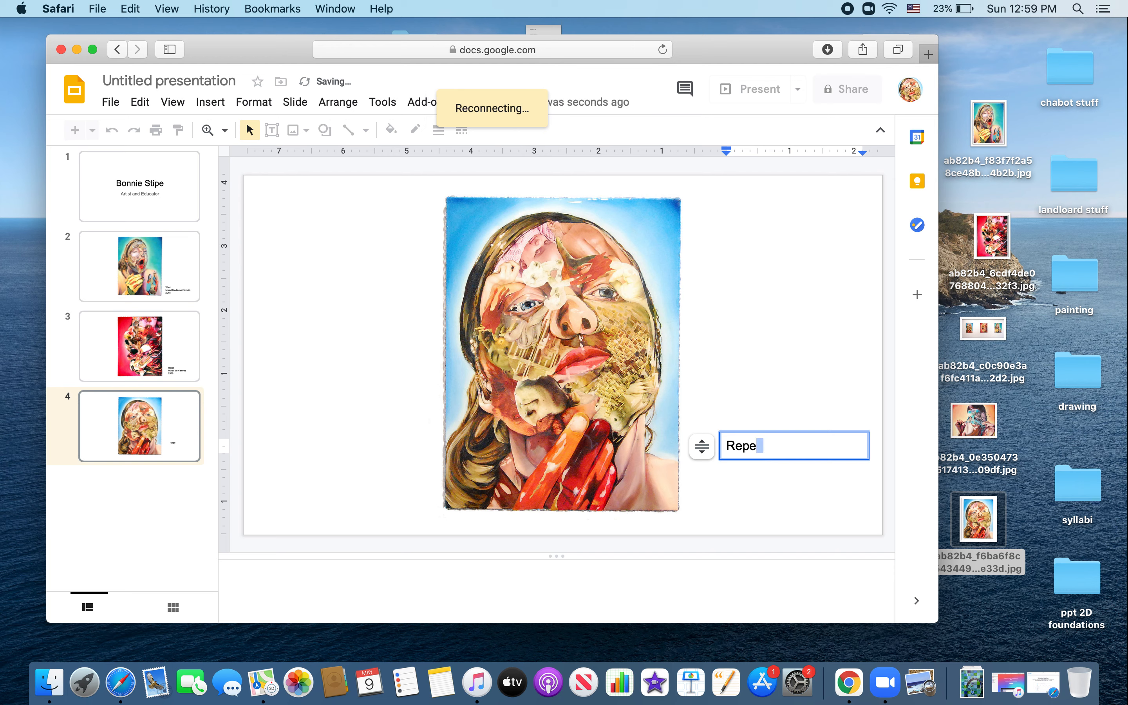
left_click(755, 446)
left_click(756, 446)
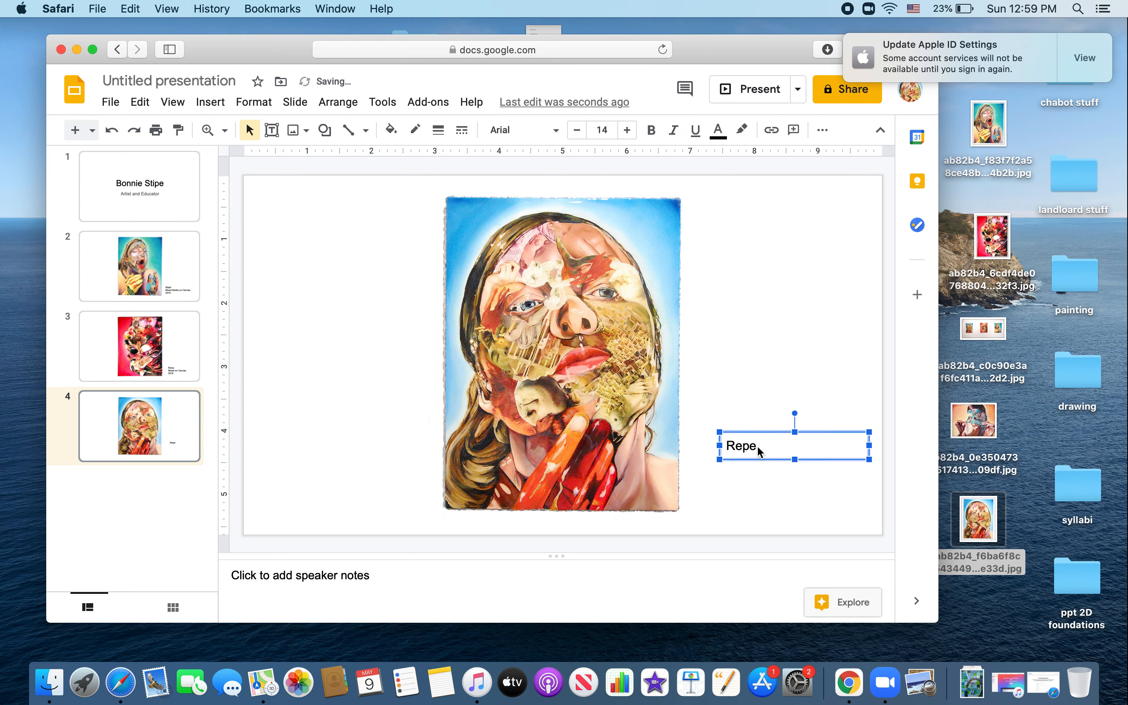
left_click(758, 446)
type("a")
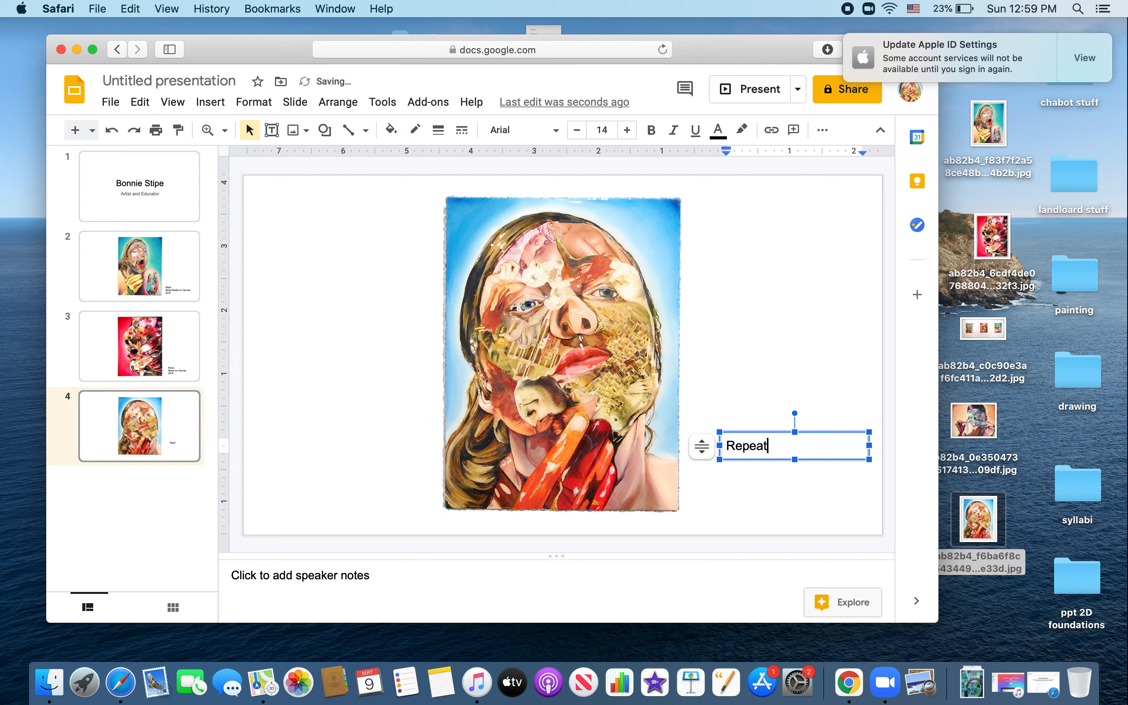
type("t")
key("Return")
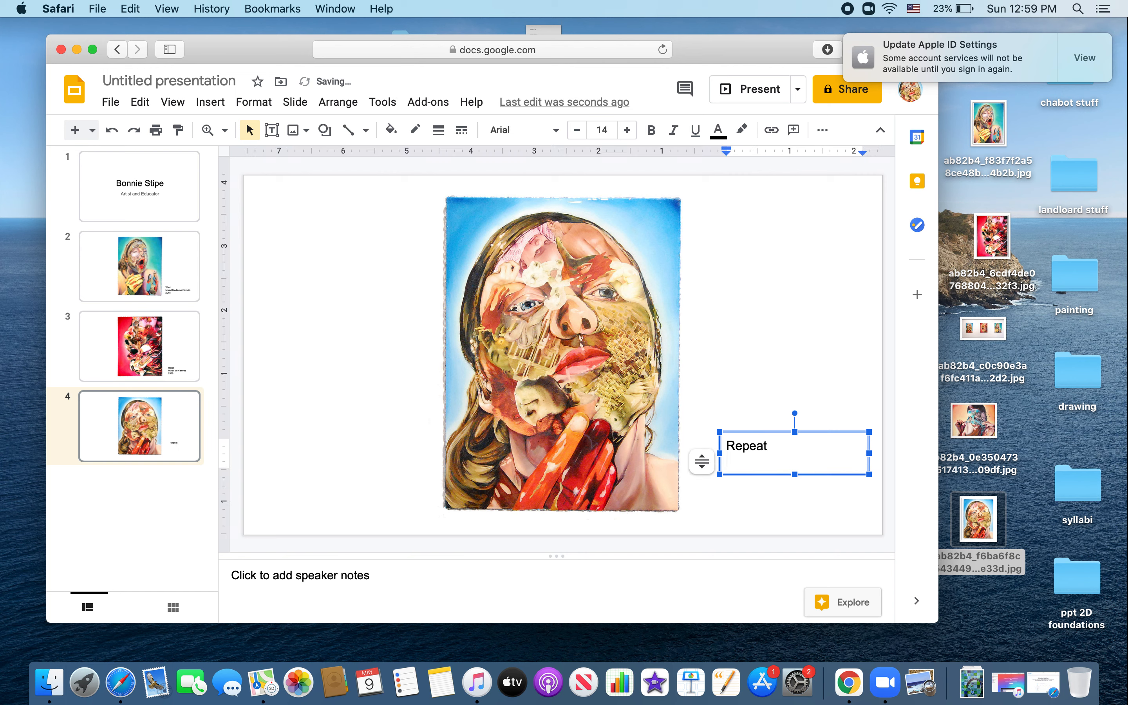